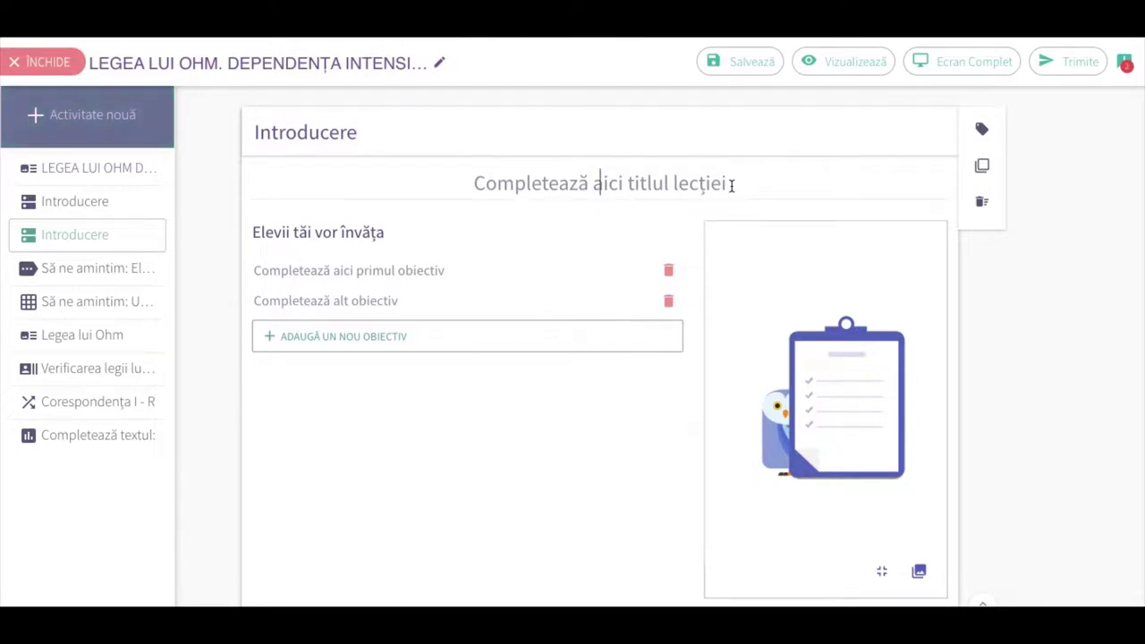
pyautogui.click(451, 273)
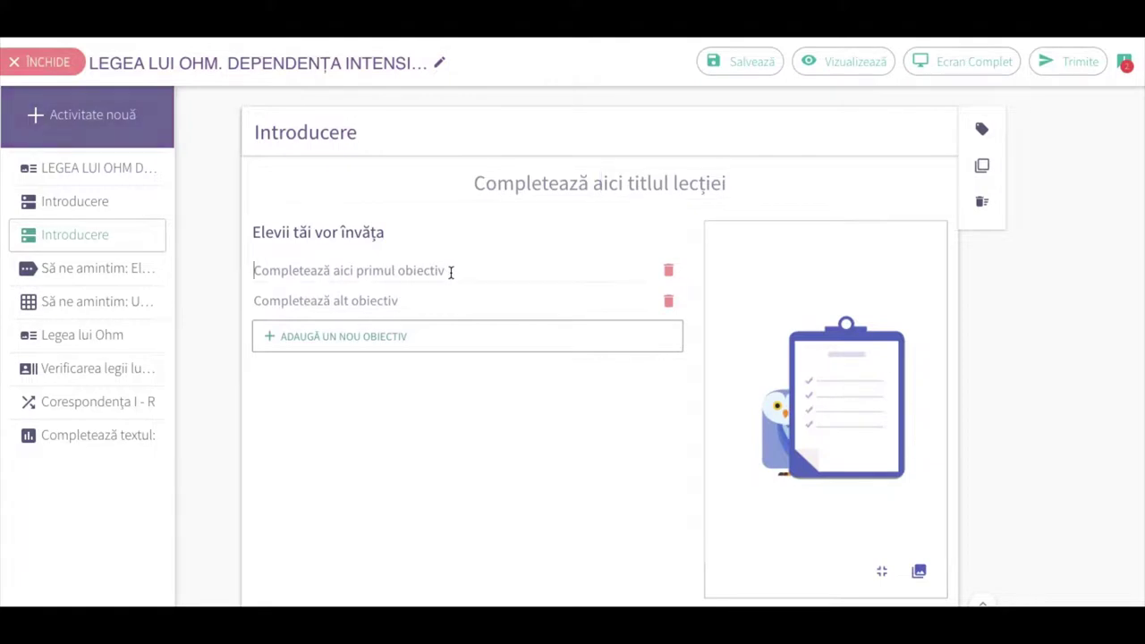
pyautogui.write('Vo')
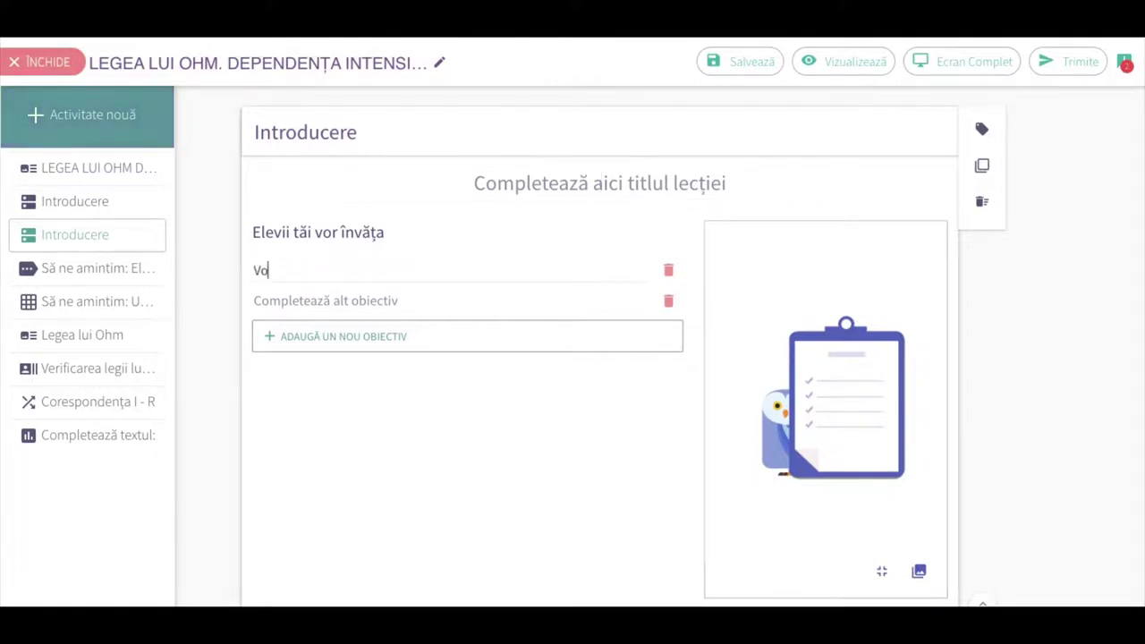
pyautogui.write('m îdent')
pyautogui.press('BackSpace')
pyautogui.press('BackSpace')
pyautogui.press('BackSpace')
pyautogui.press('BackSpace')
pyautogui.press('BackSpace')
pyautogui.press('BackSpace')
pyautogui.press('BackSpace')
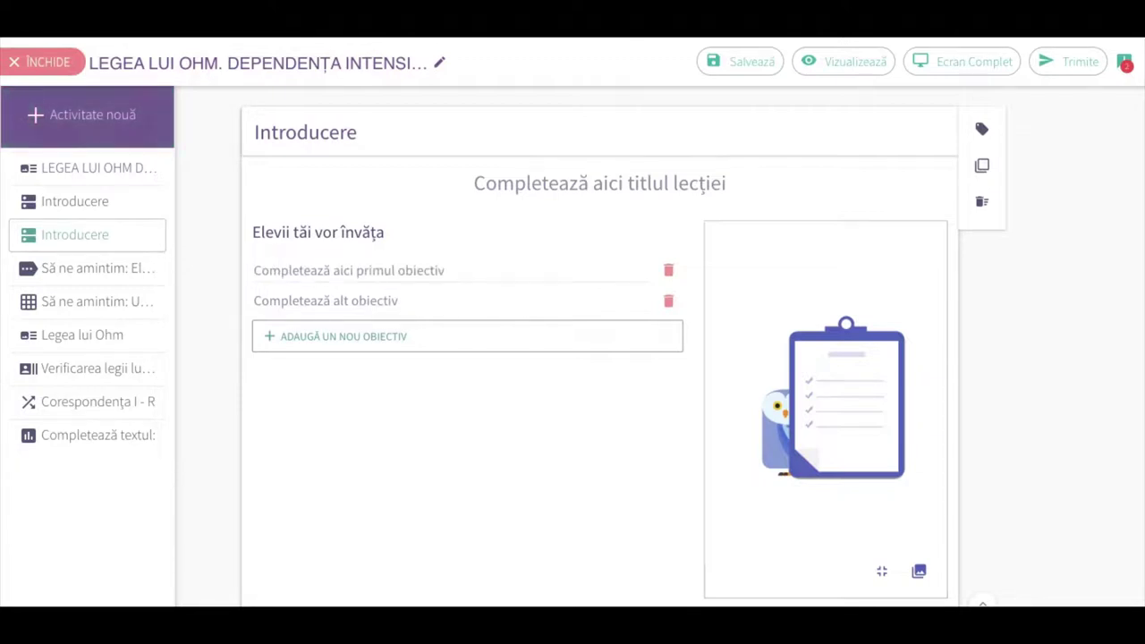
# - Enter "Unitățile de măsură pentru mărimile fizice ale curentului electri" as the first learning objective
pyautogui.write('Unităt')
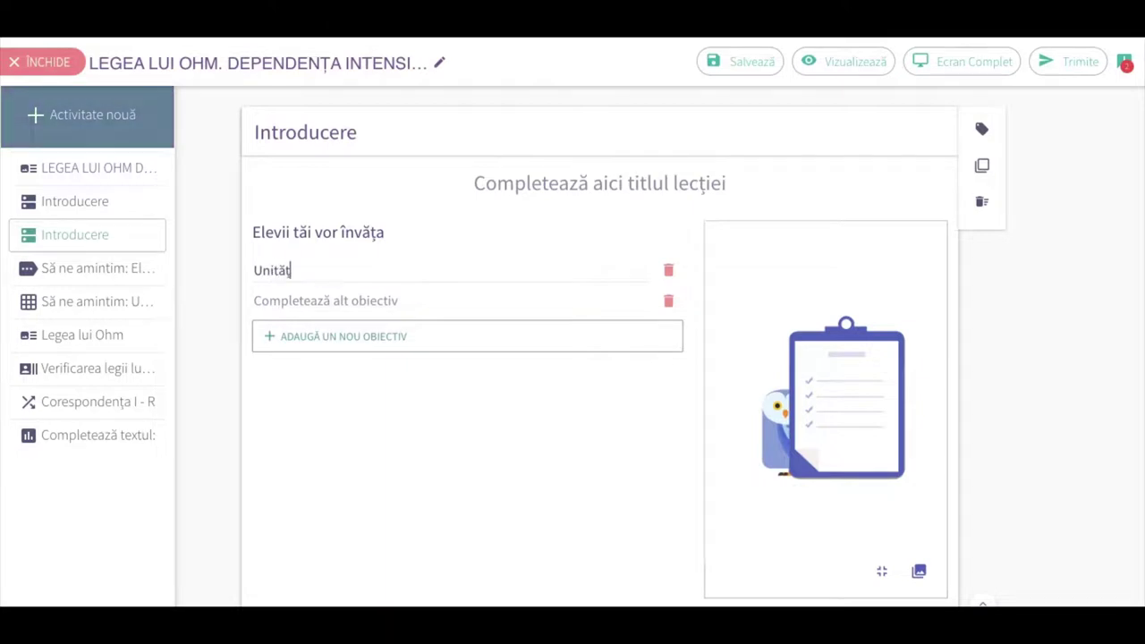
pyautogui.press('BackSpace')
pyautogui.write('țile d')
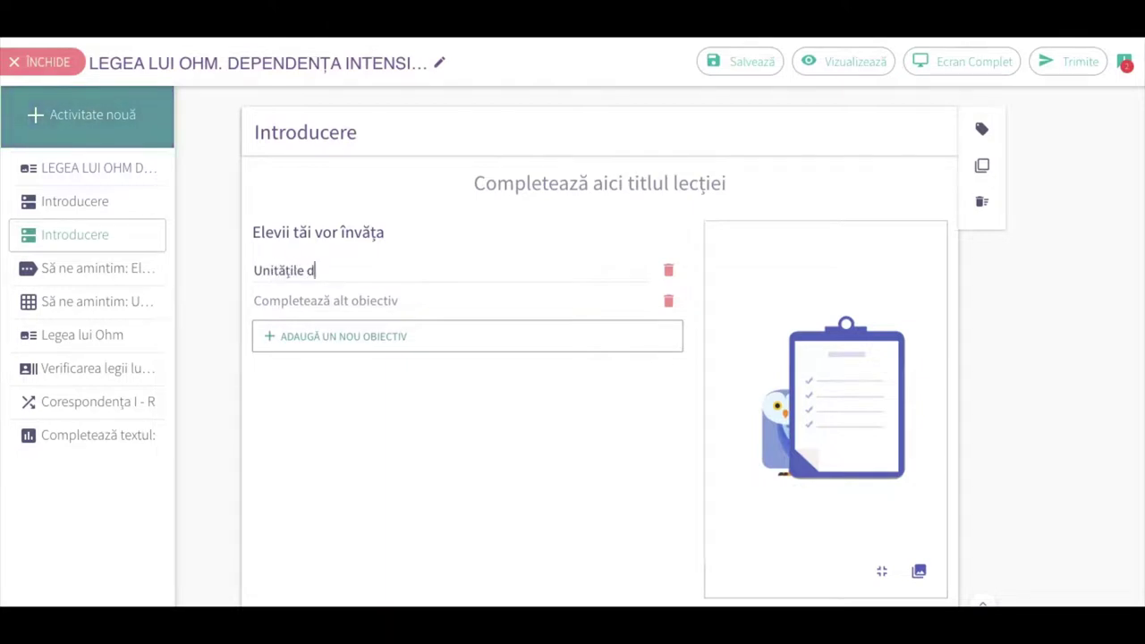
pyautogui.write('e măs')
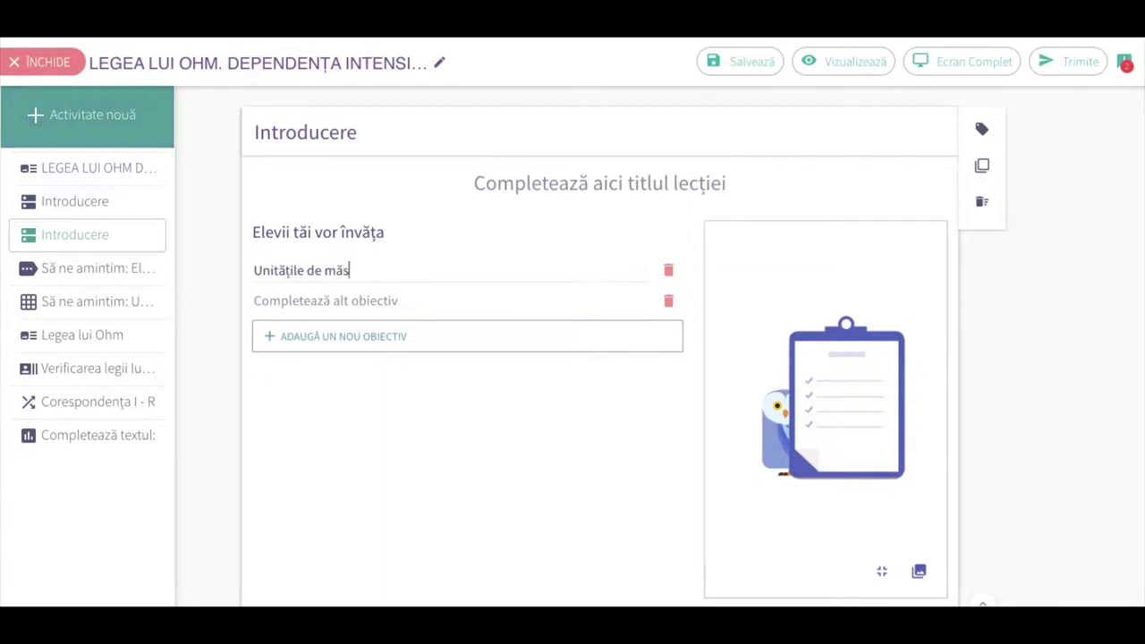
pyautogui.write('ură pentru mp')
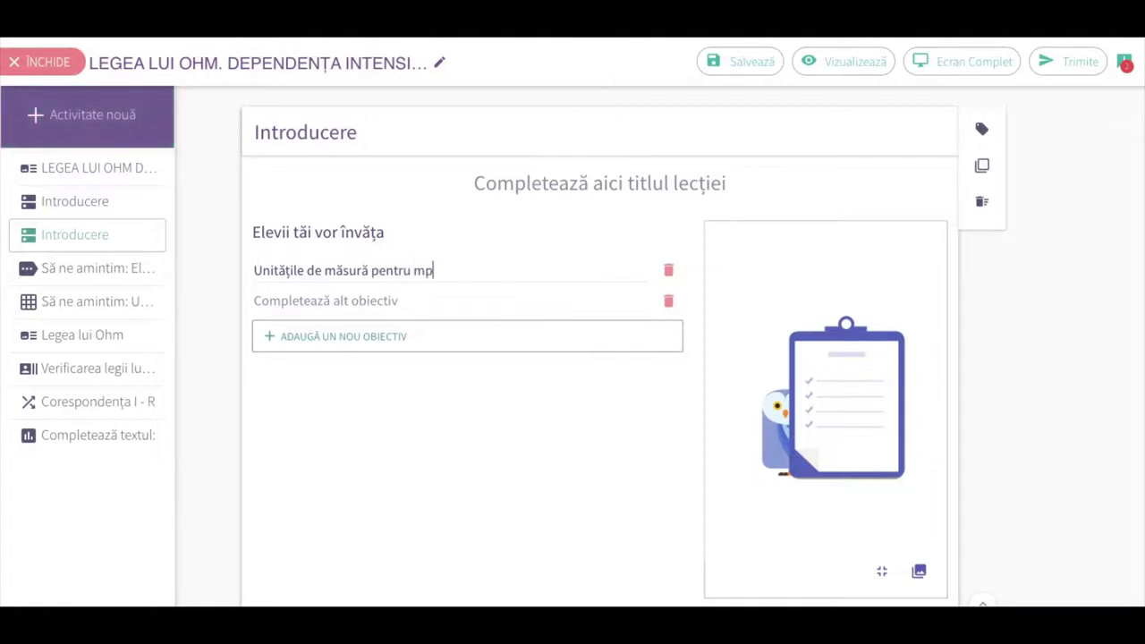
pyautogui.press('BackSpace')
pyautogui.write('ărimile fizice ')
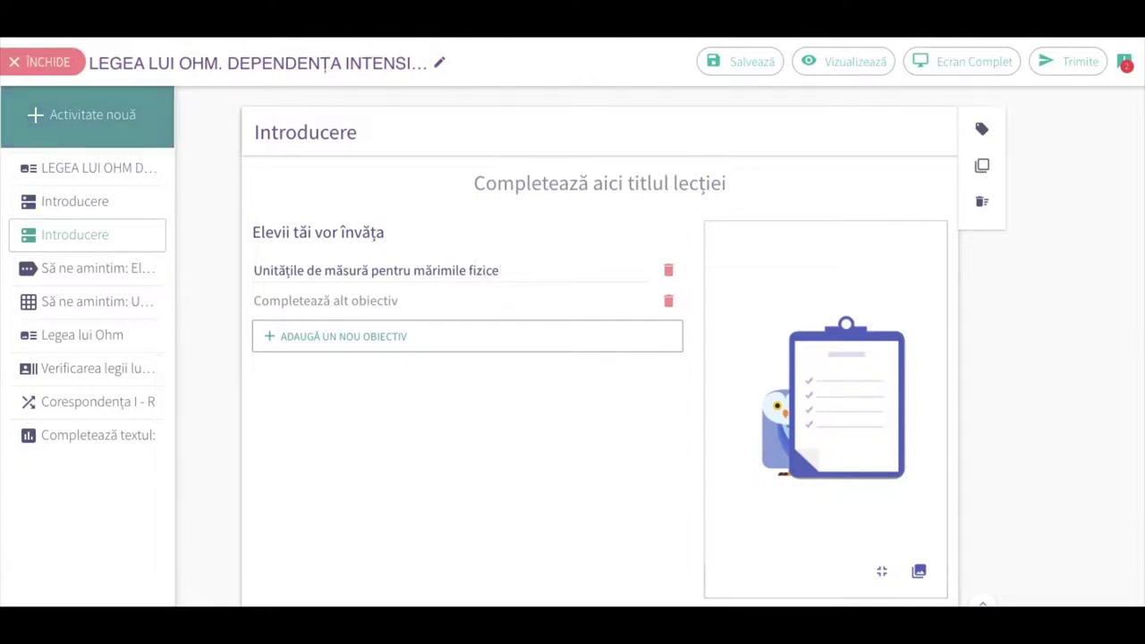
pyautogui.write('ale curentului ')
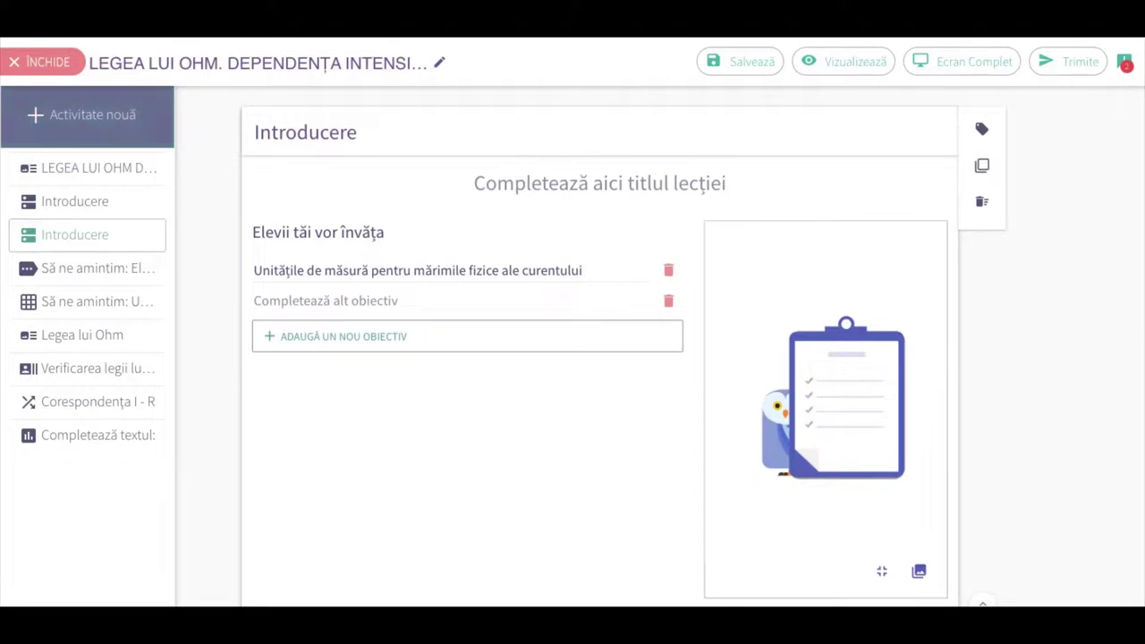
pyautogui.write('electri')
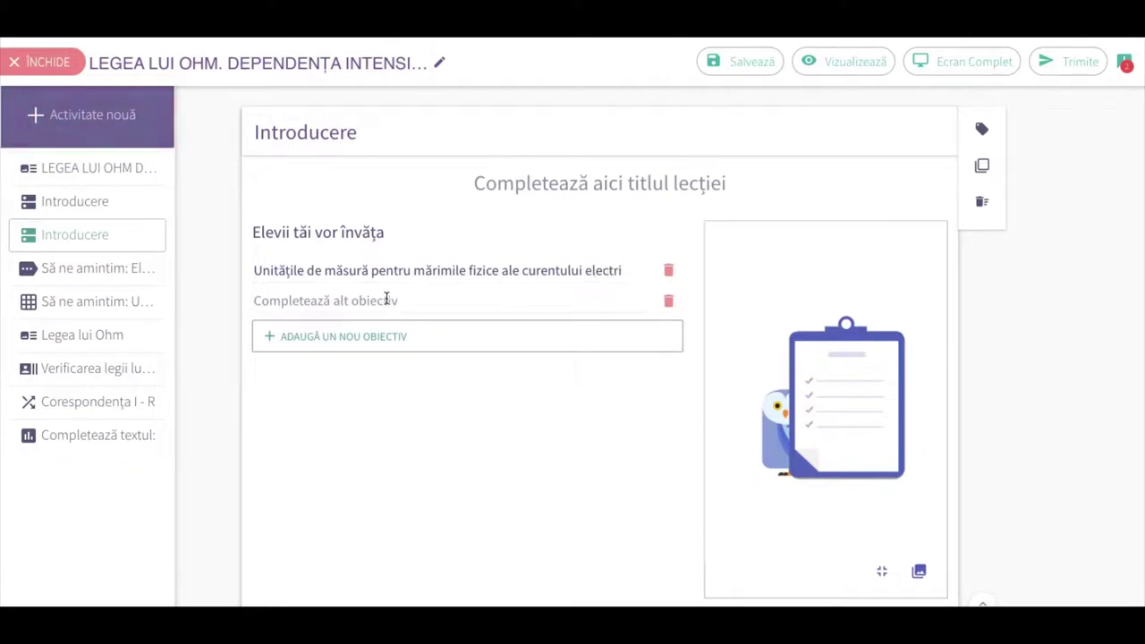
# - Fill in the second learning objective with "Vom identifica elementele unui circuit electric"
pyautogui.write('Vom identi')
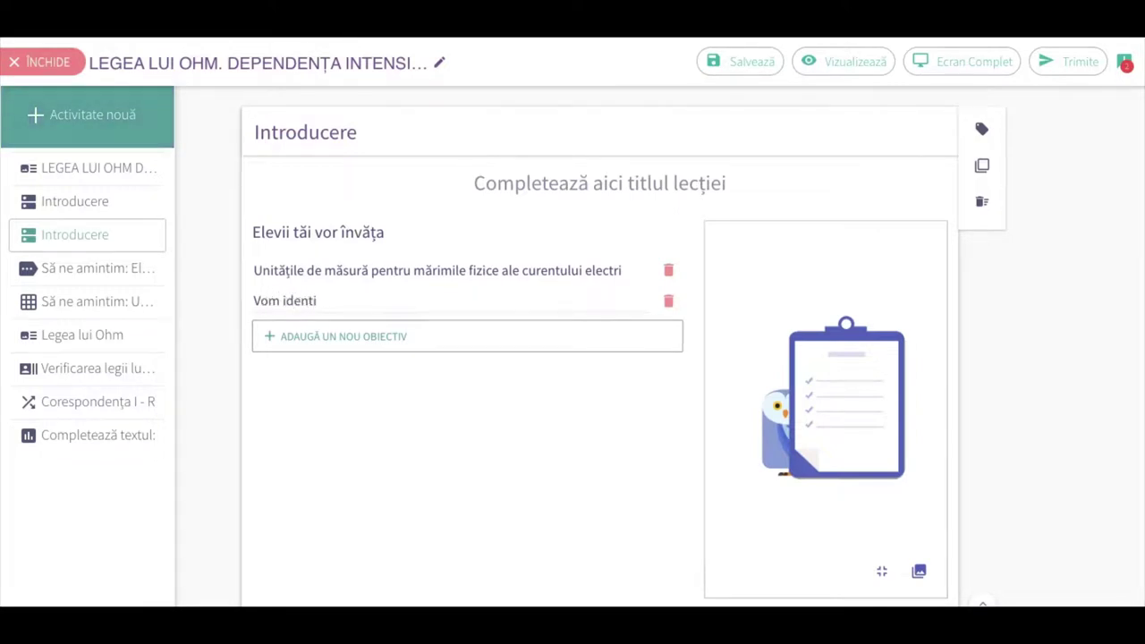
pyautogui.write('fica')
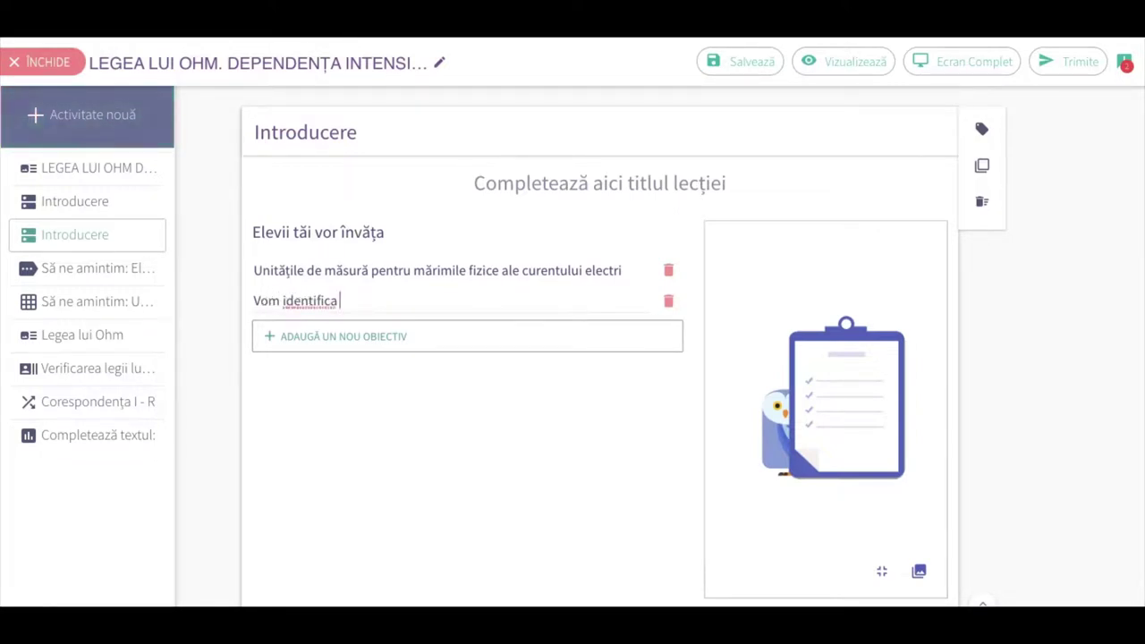
pyautogui.write(' elemente')
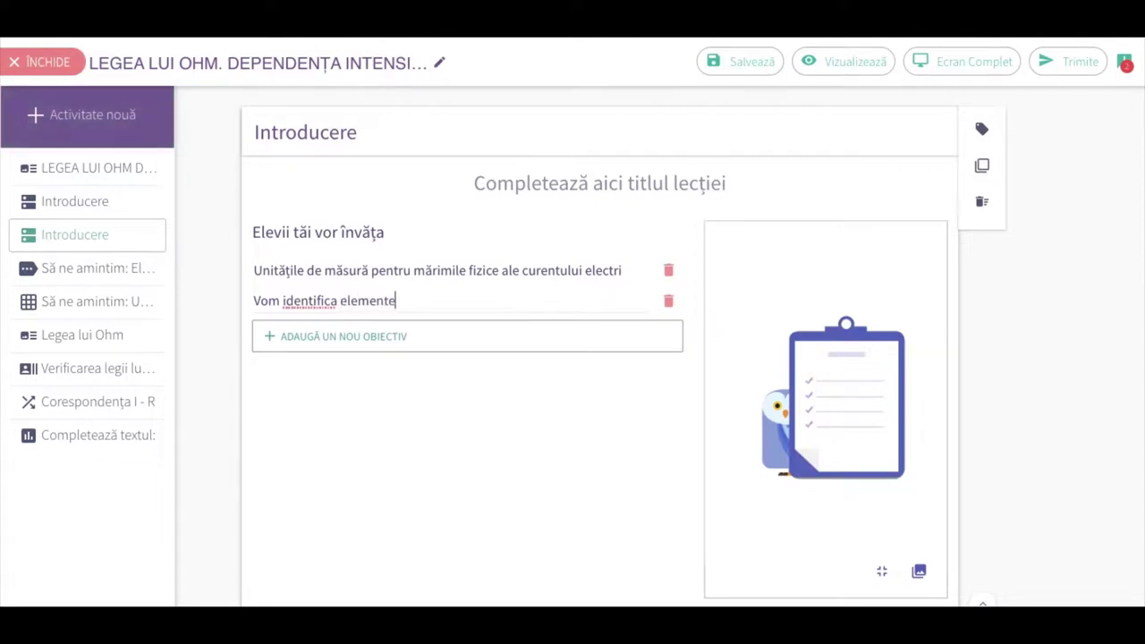
pyautogui.write('l')
pyautogui.write('e unu')
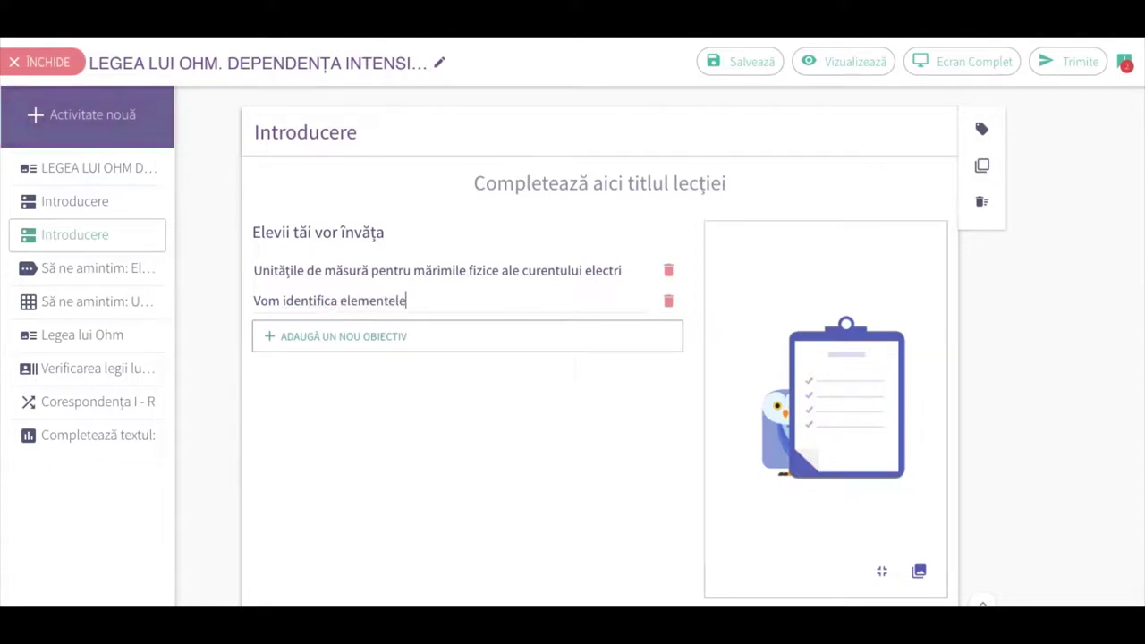
pyautogui.write('i ci')
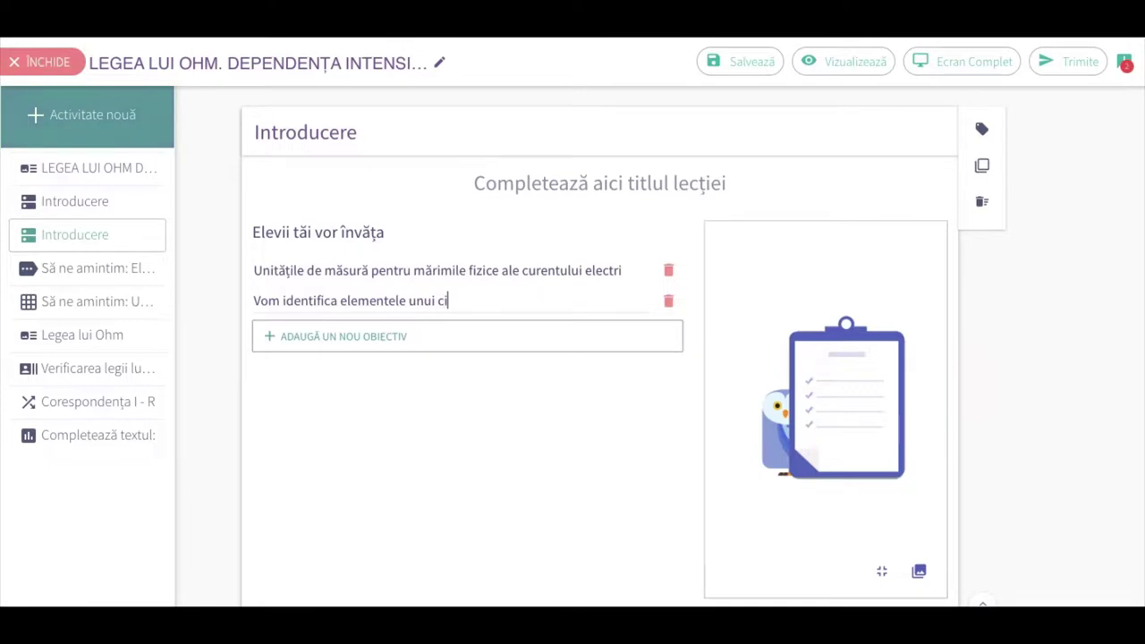
pyautogui.write('rcuit electric')
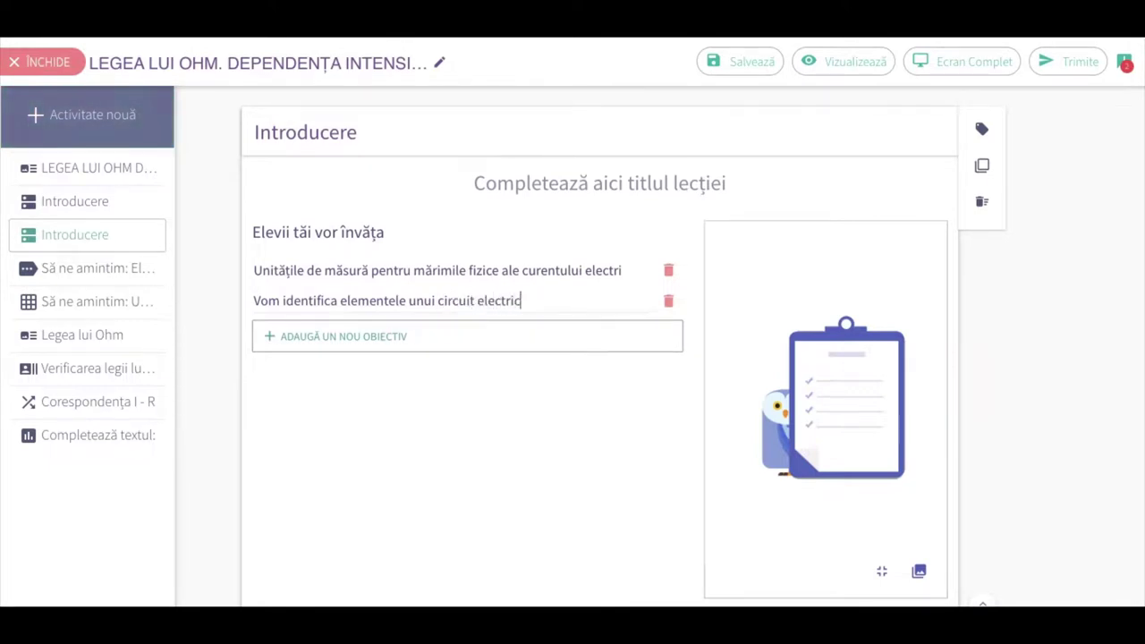
# - Add a third learning objective reading "Vom verifica legea lui Ohm"
pyautogui.click(382, 343)
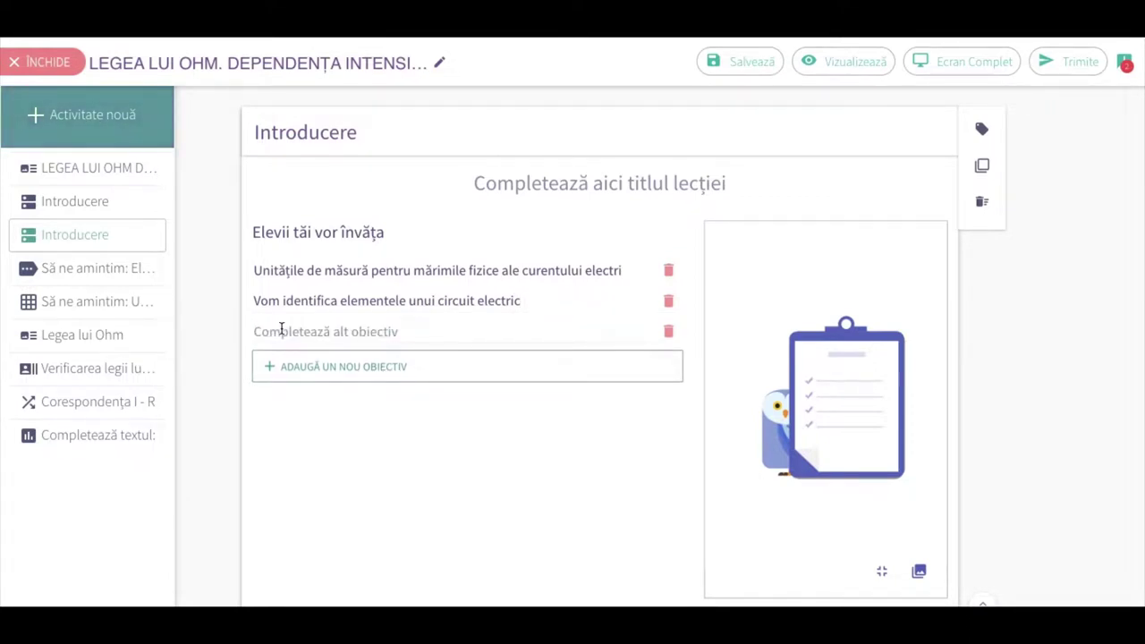
pyautogui.write('Vom v')
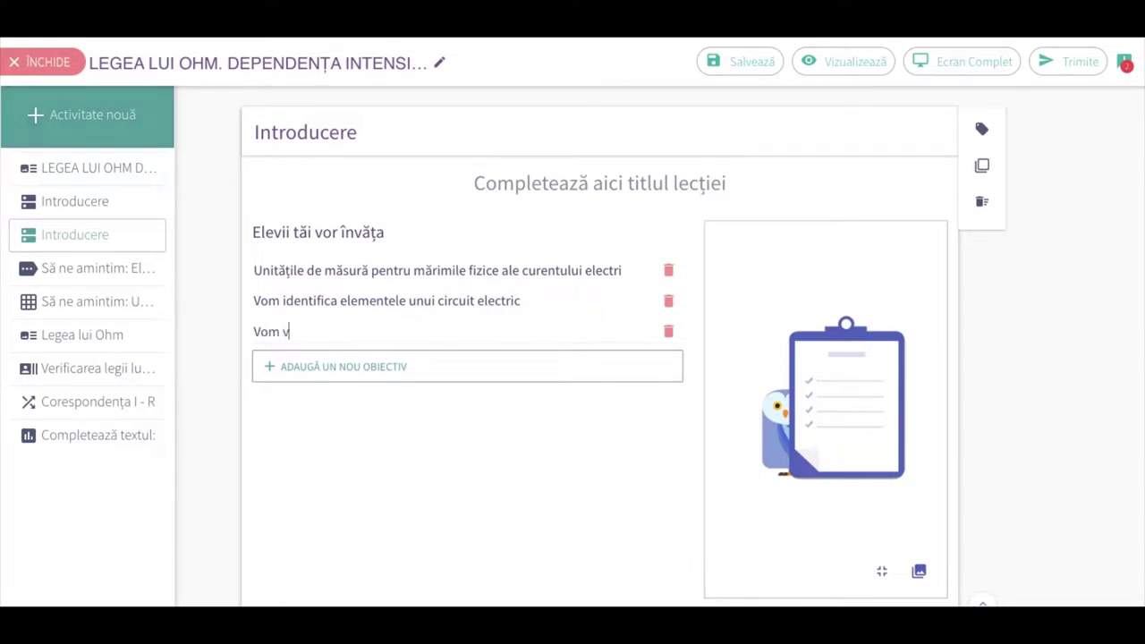
pyautogui.write('erifica')
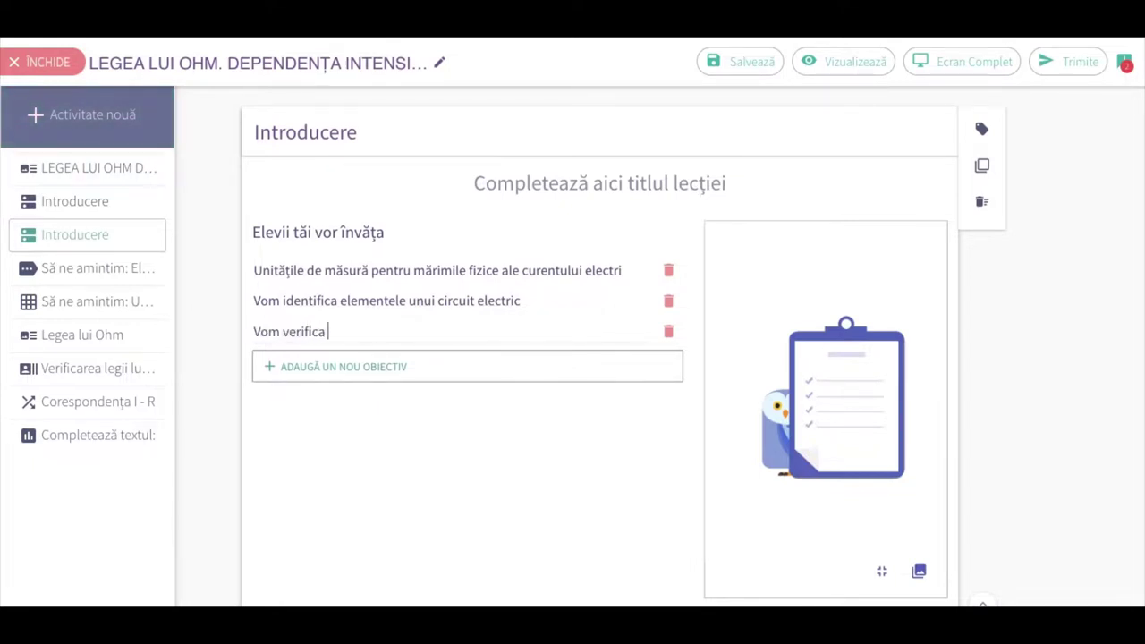
pyautogui.write(' leh')
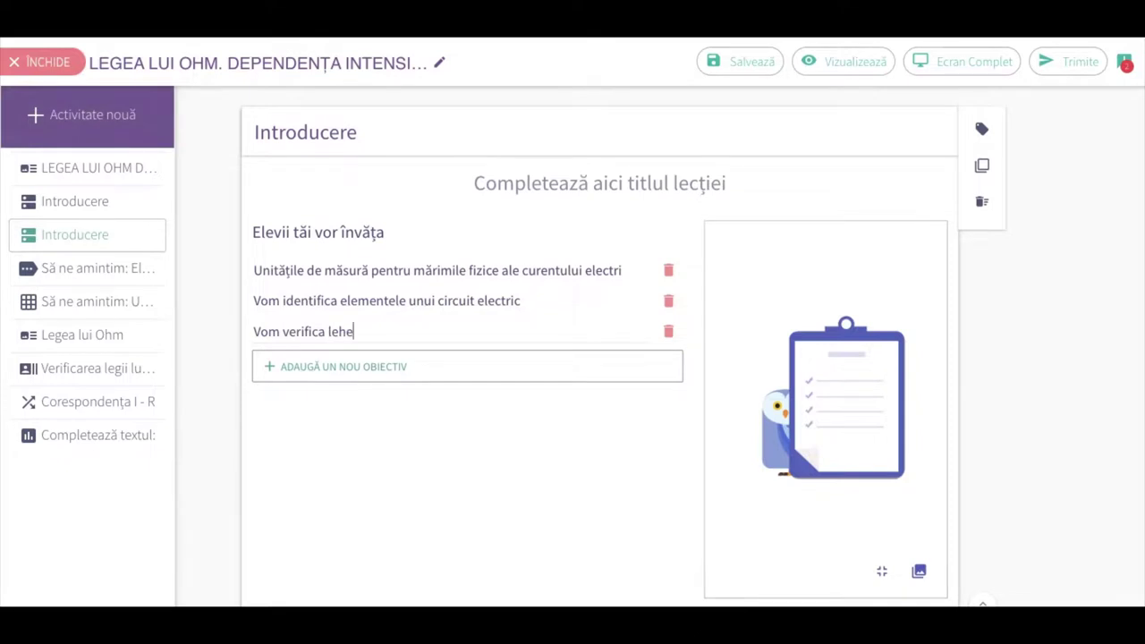
pyautogui.press('BackSpace')
pyautogui.write('ge')
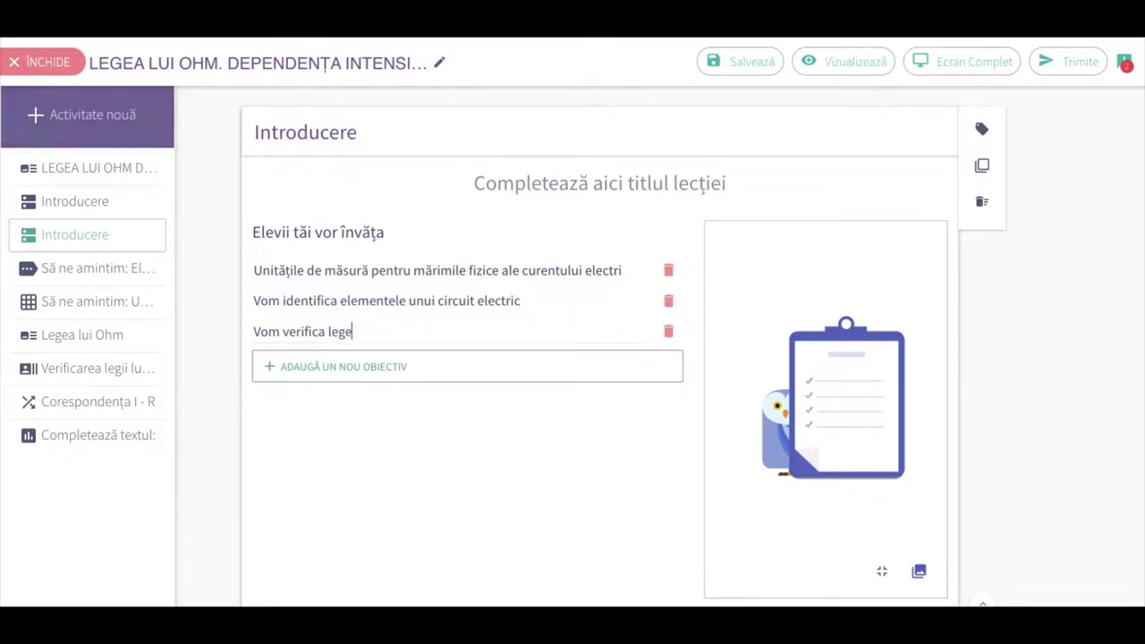
pyautogui.write('a lui Ohm')
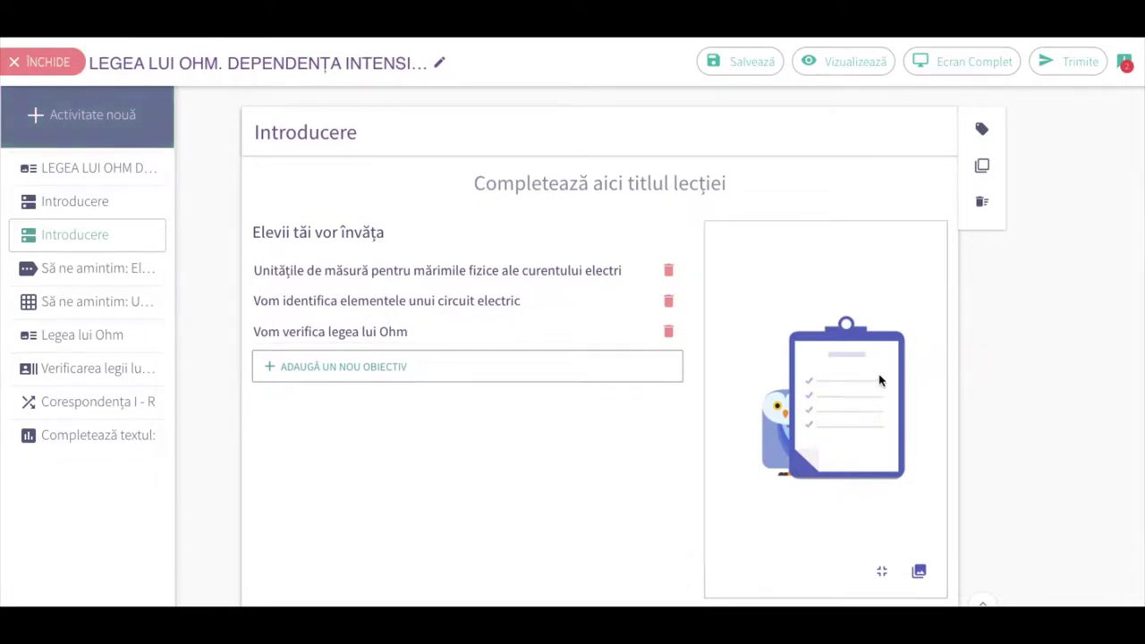
# - Replace the activity's illustration with the atom picture from the personal resources, and check the activity in preview mode
pyautogui.click(920, 573)
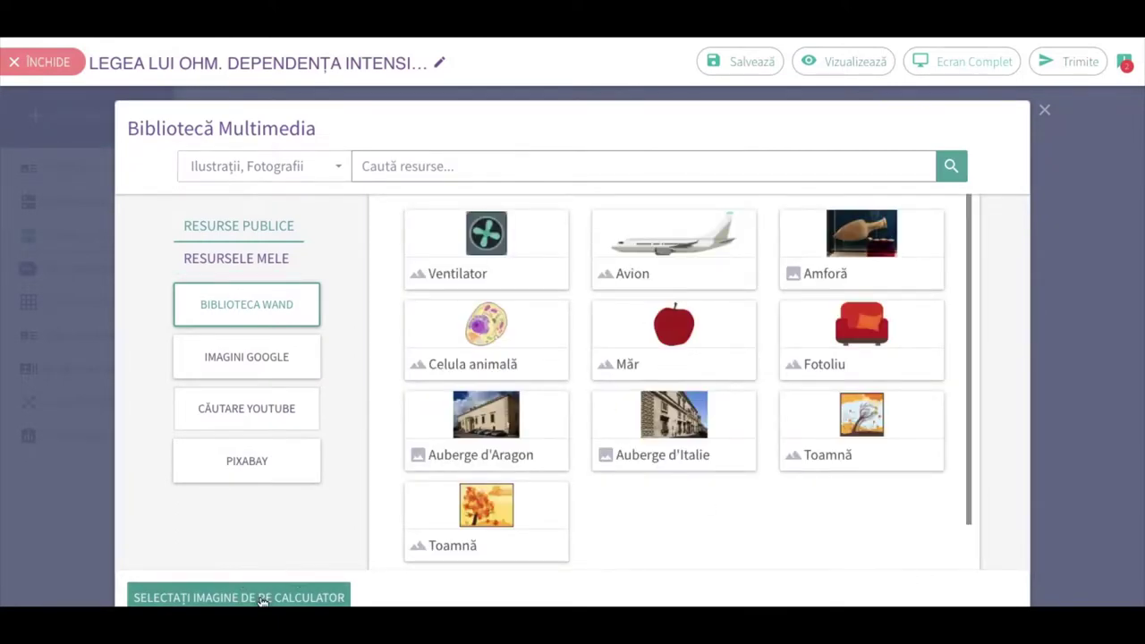
pyautogui.click(245, 260)
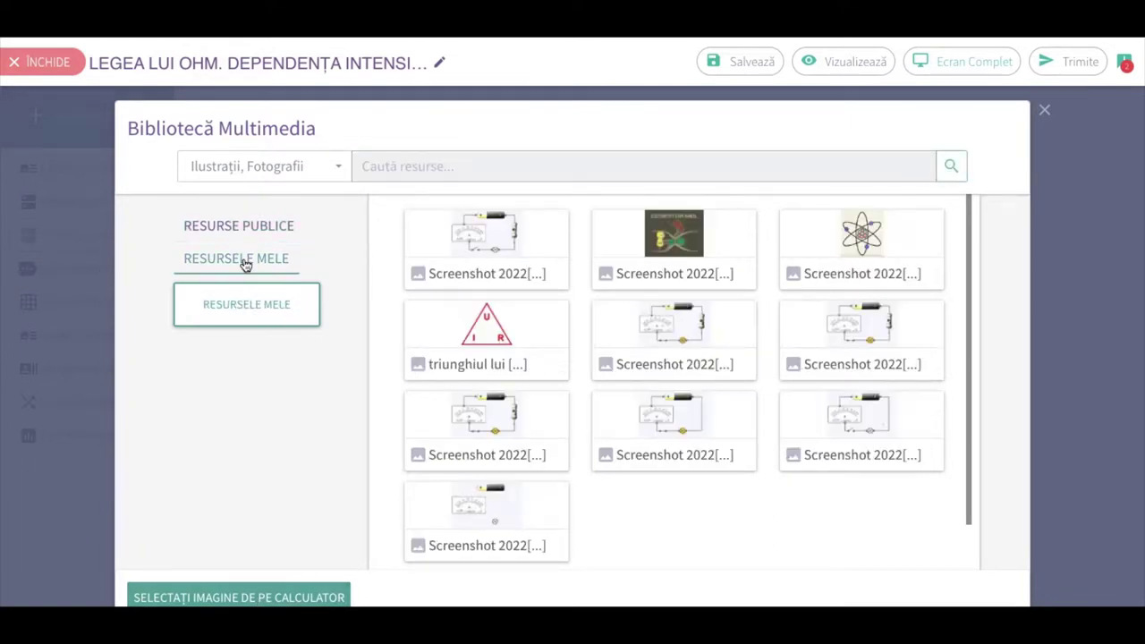
pyautogui.click(864, 235)
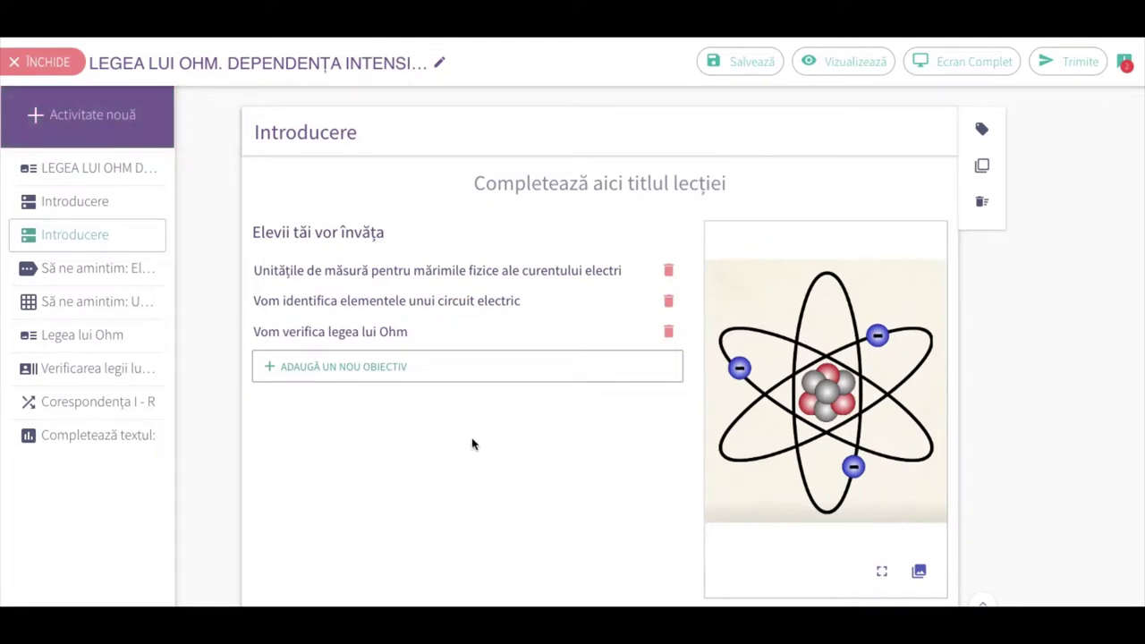
pyautogui.click(852, 65)
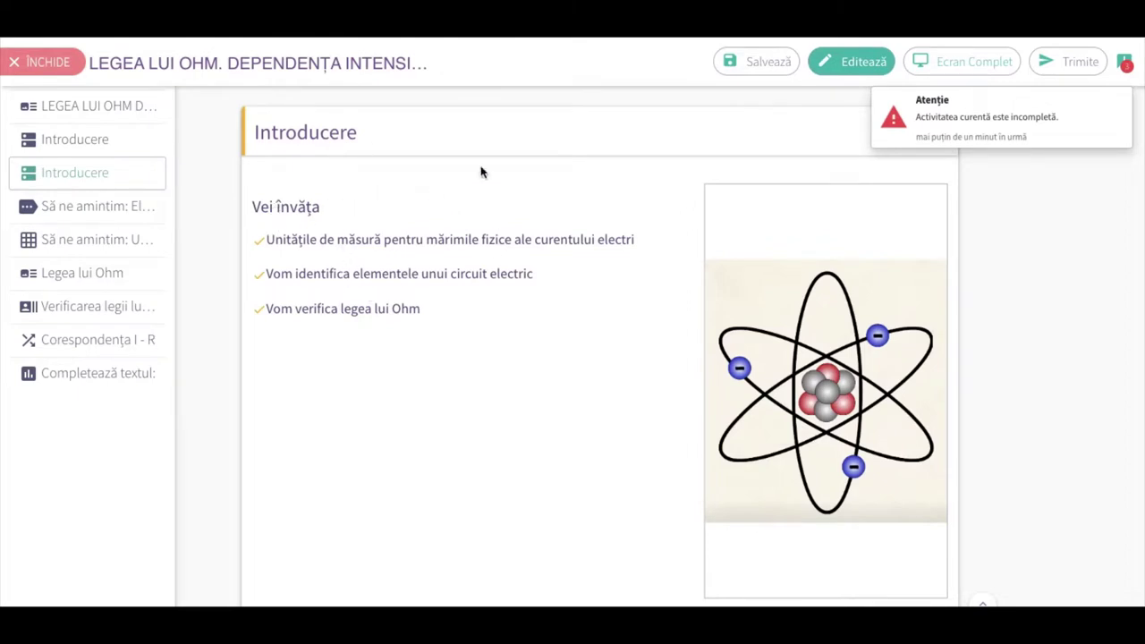
pyautogui.click(864, 61)
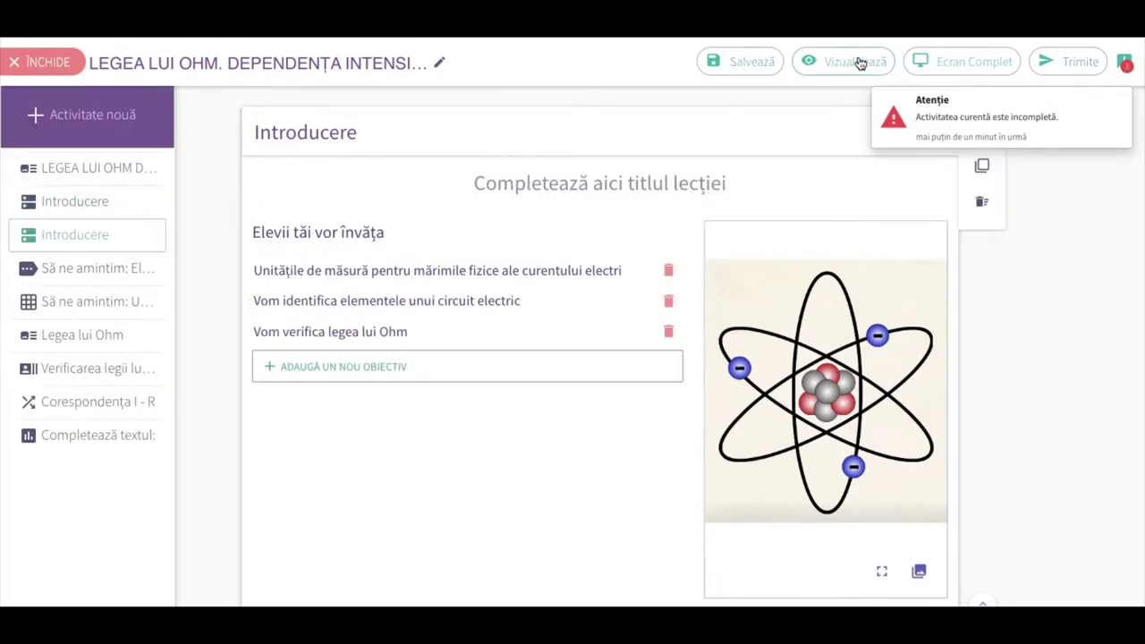
# - Set the lesson title of the Introducere activity to "Obiectivele lecției:"
pyautogui.click(712, 185)
pyautogui.write('Ob')
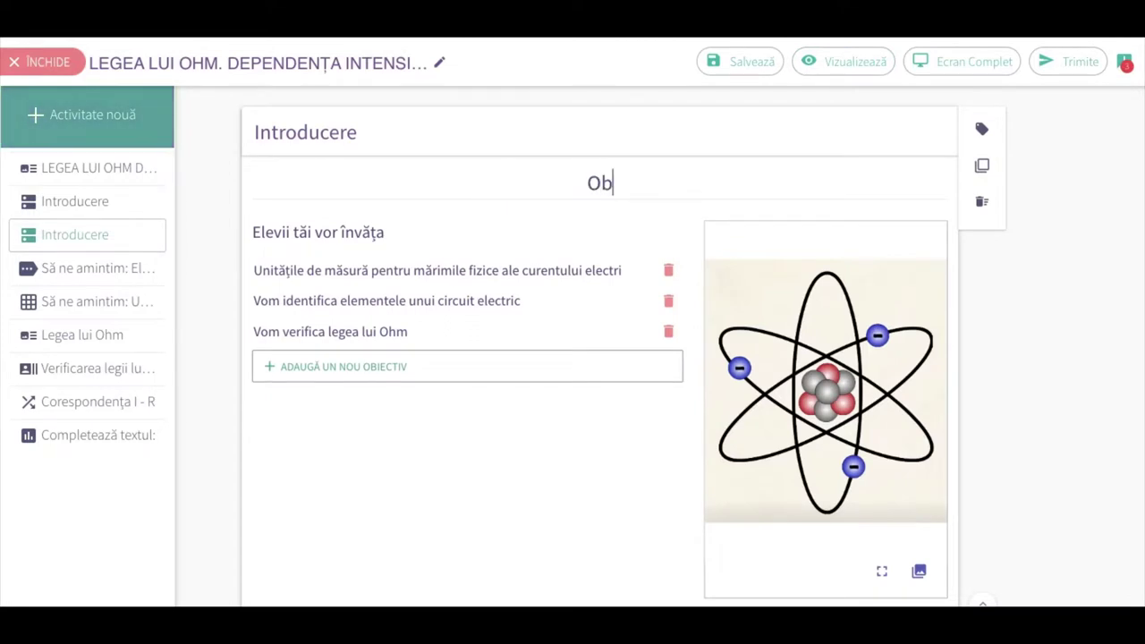
pyautogui.write('iectivele ')
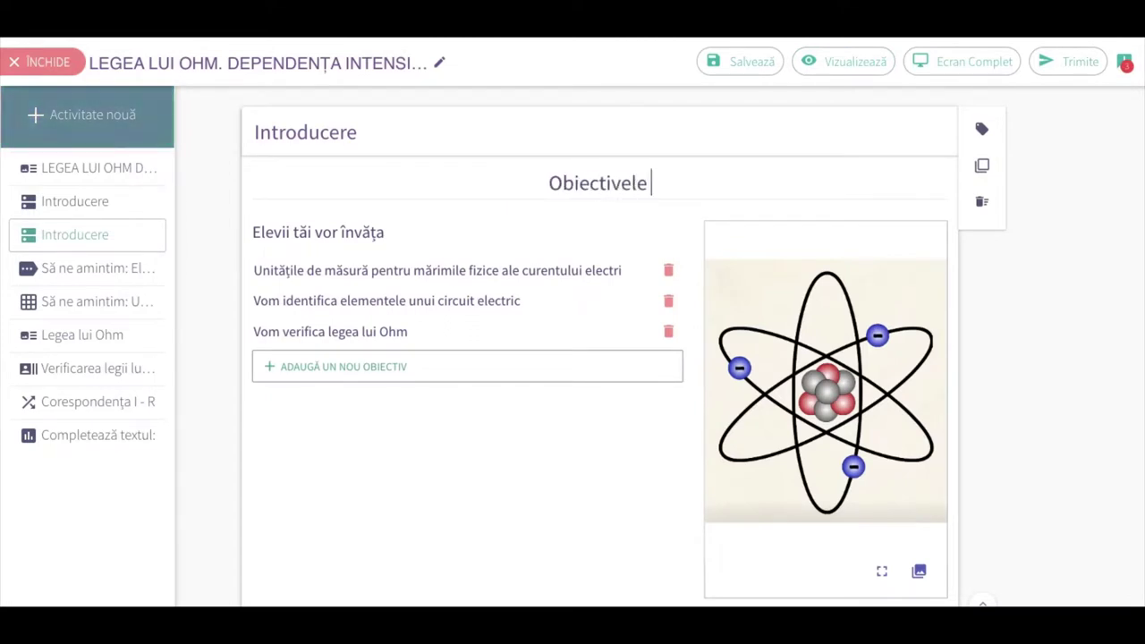
pyautogui.write('lecți')
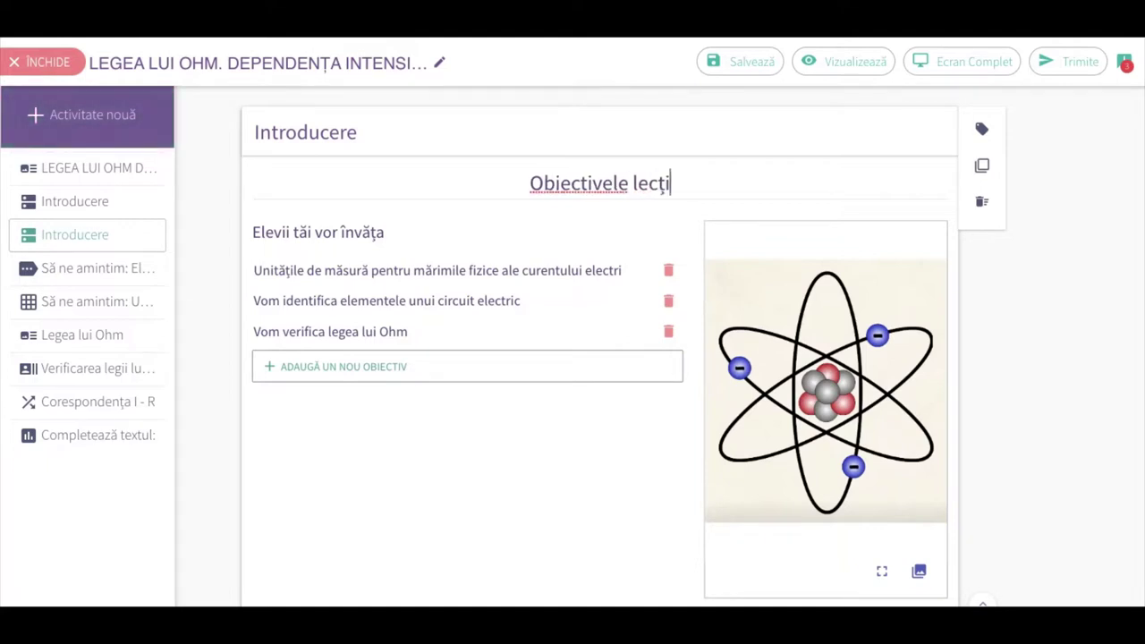
pyautogui.write('ei:')
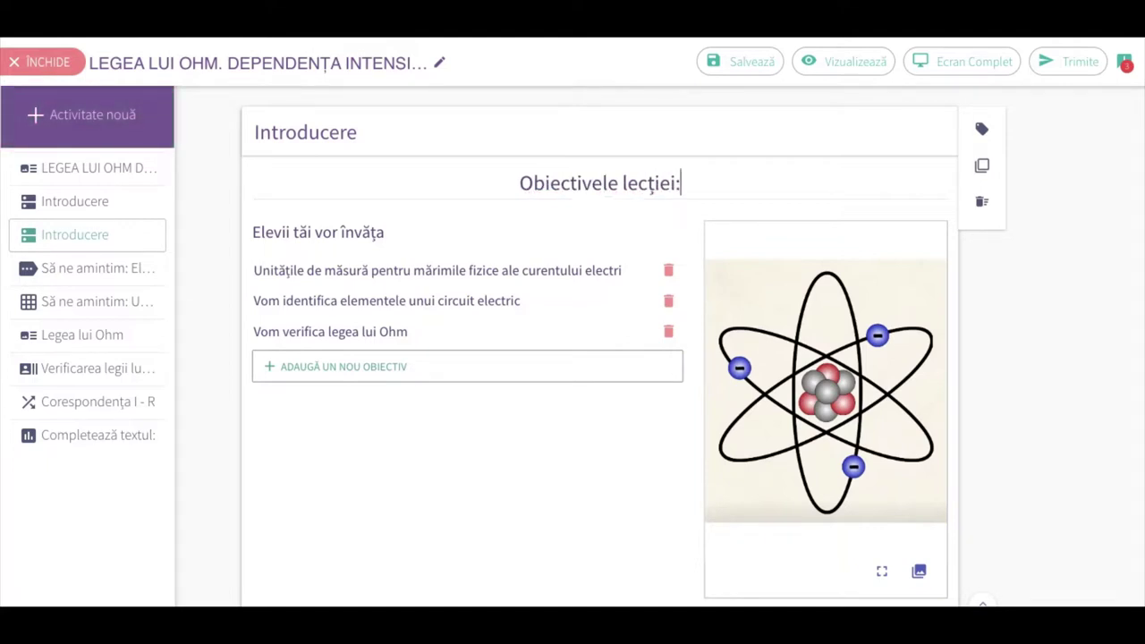
# - Preview the new Introducere activity, compare it with the earlier Introducere activity, and return to editing the new one
pyautogui.click(852, 68)
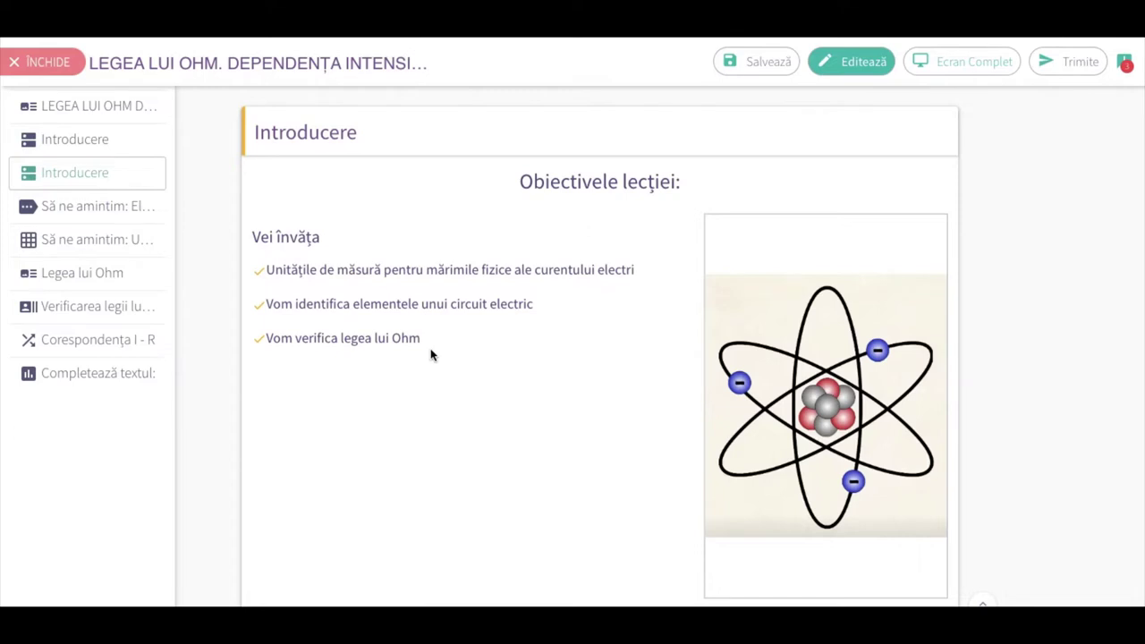
pyautogui.click(92, 146)
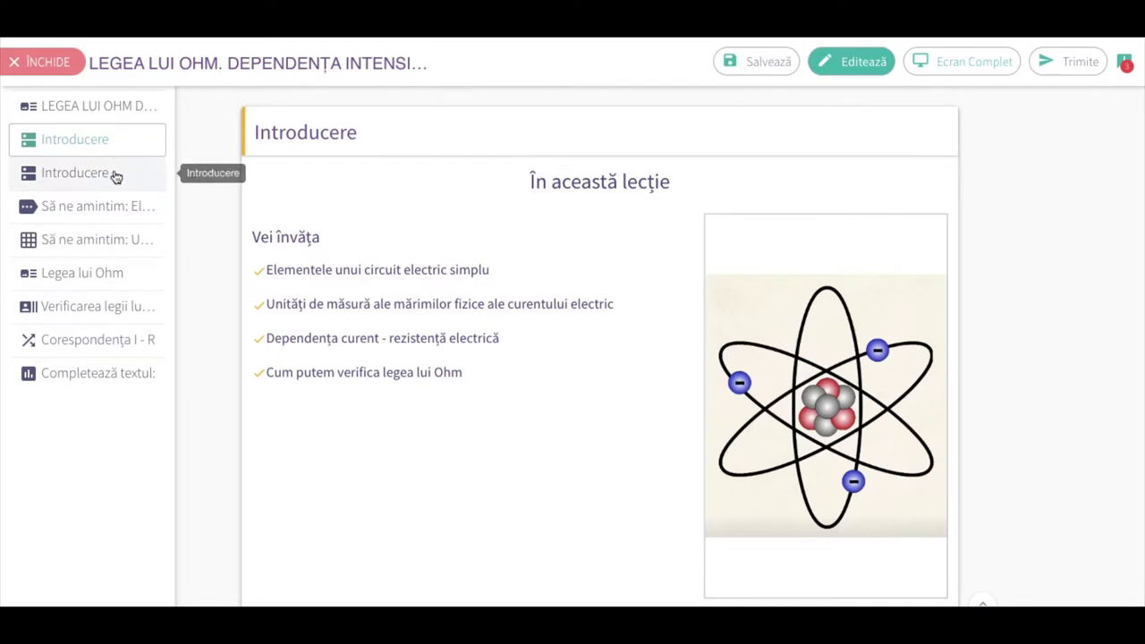
pyautogui.click(93, 177)
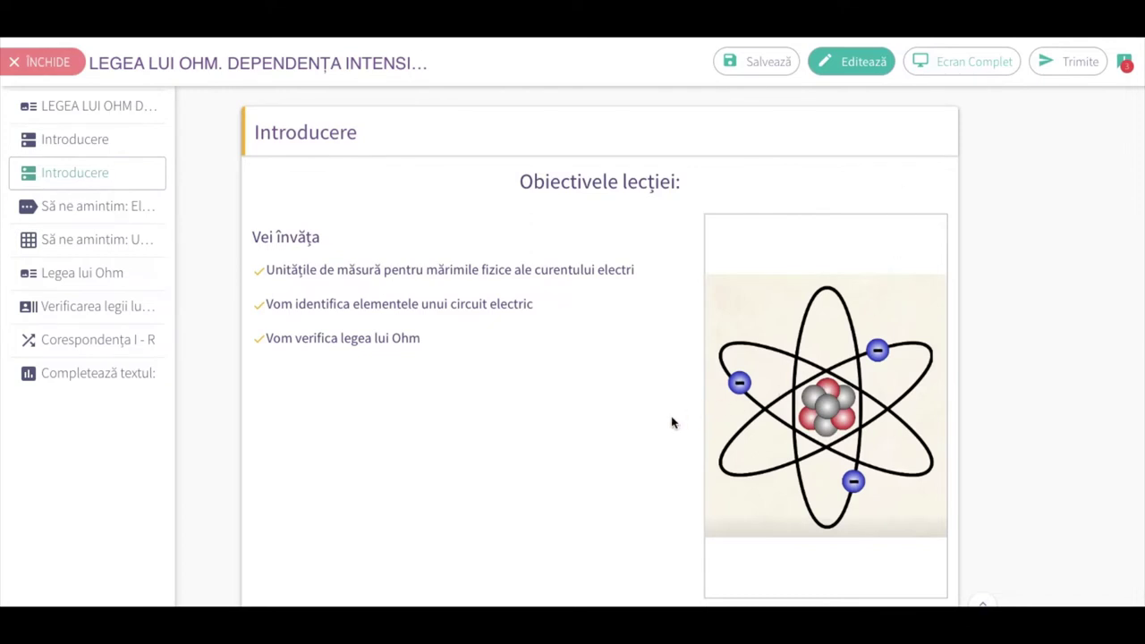
pyautogui.click(866, 68)
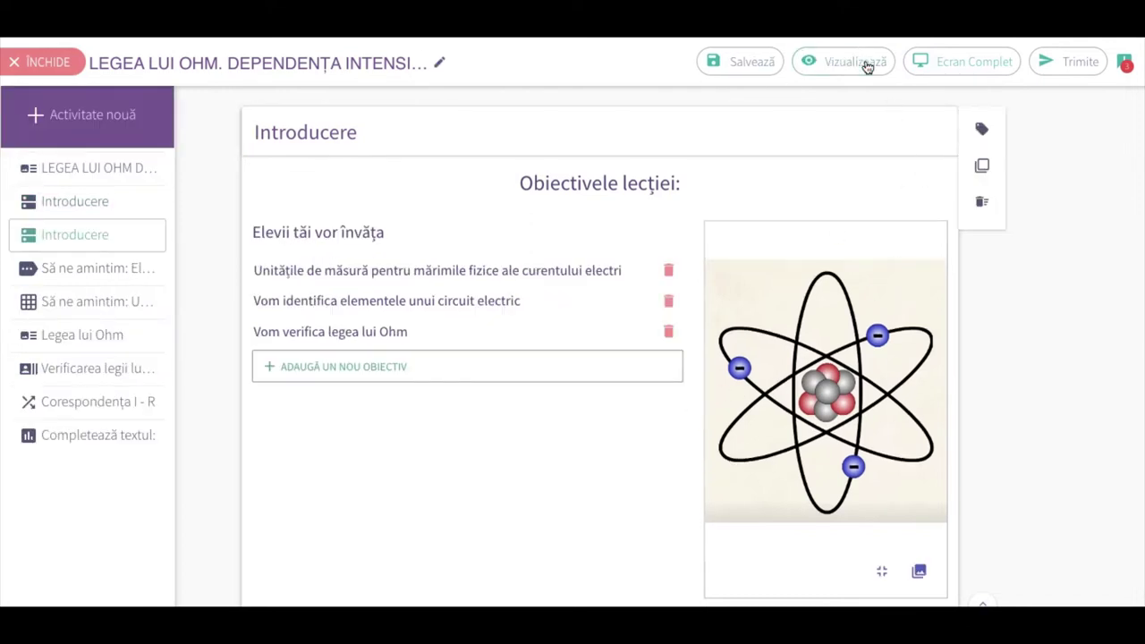